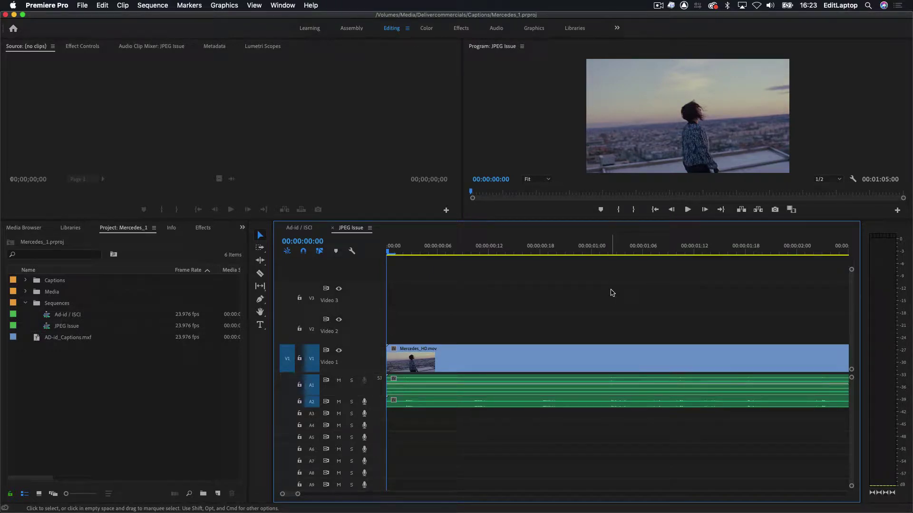
# Zoom the timeline out to show the whole JPEG Issue sequence with both Mercedes_HD clips.
pyautogui.press('-')
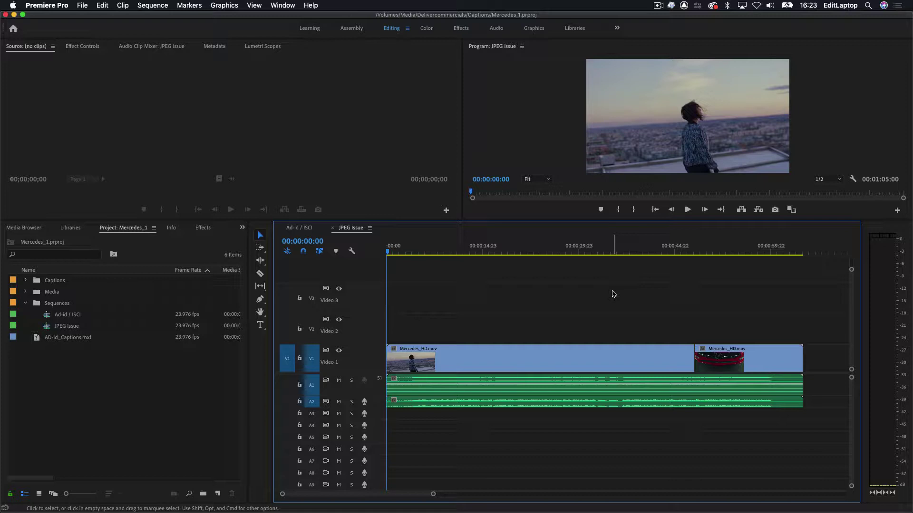
# Export the sequence's final frame as JPEG still 'end', overwriting the existing end.jpg.
pyautogui.press('Down')
pyautogui.press('Down')
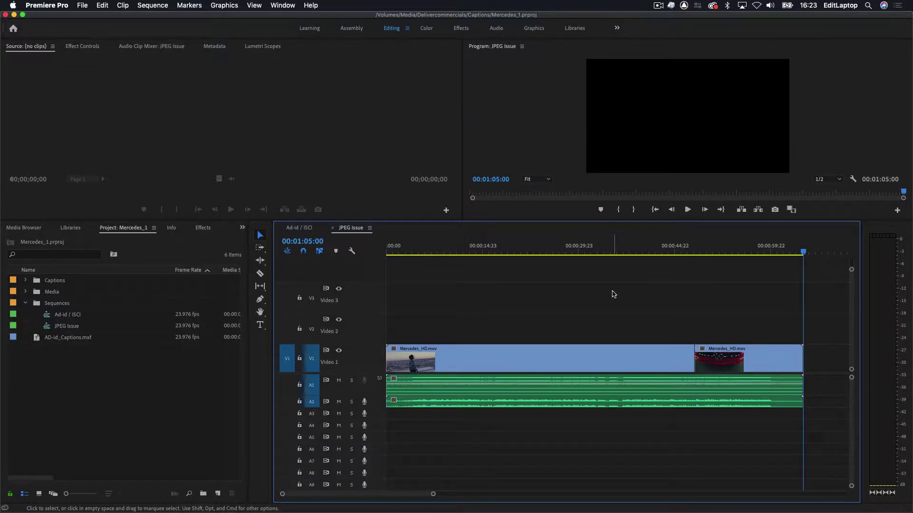
pyautogui.press('Left')
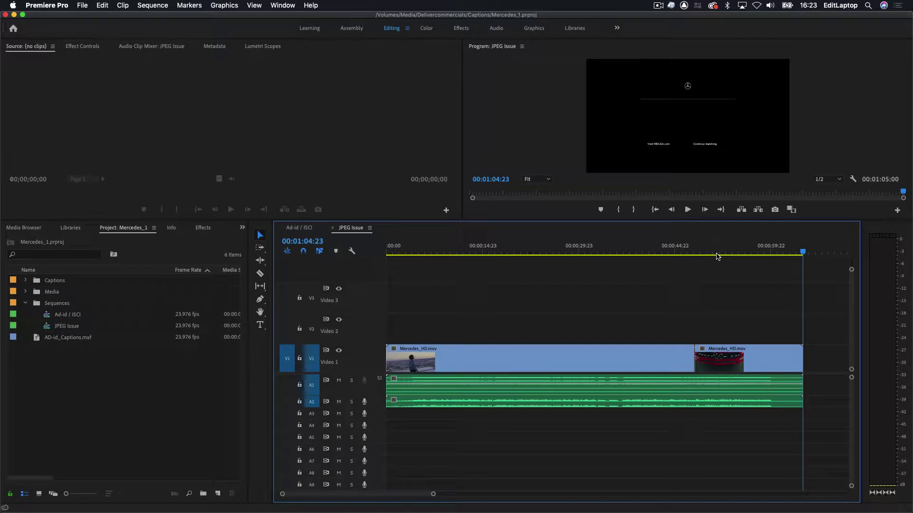
pyautogui.click(775, 210)
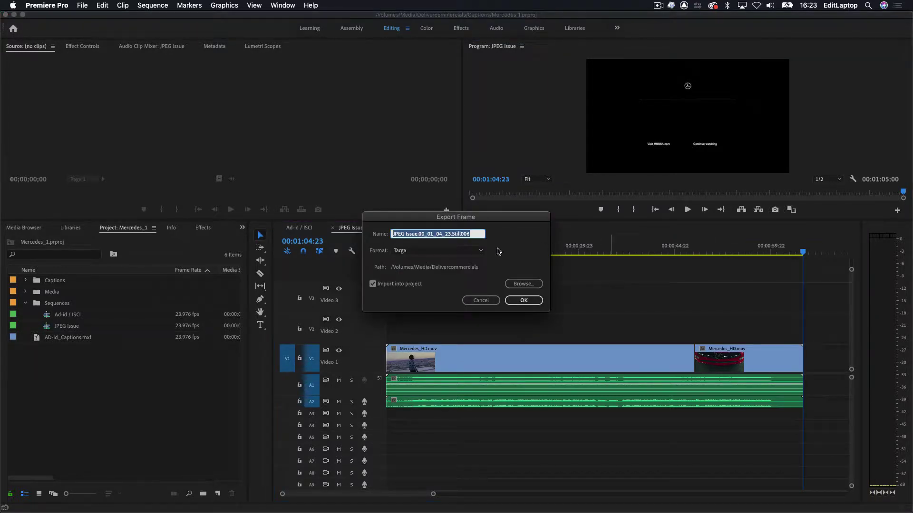
pyautogui.click(481, 251)
pyautogui.click(414, 266)
pyautogui.doubleClick(472, 233)
pyautogui.write('end')
pyautogui.press('Return')
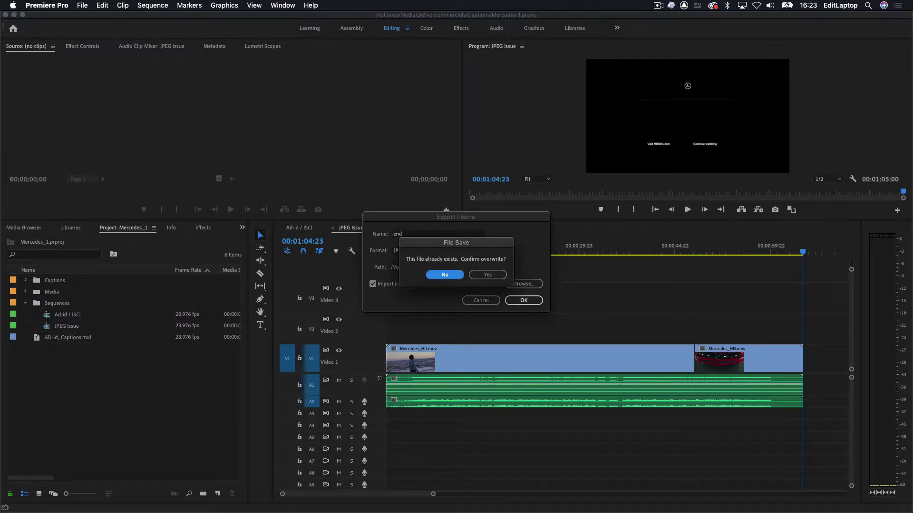
pyautogui.click(487, 275)
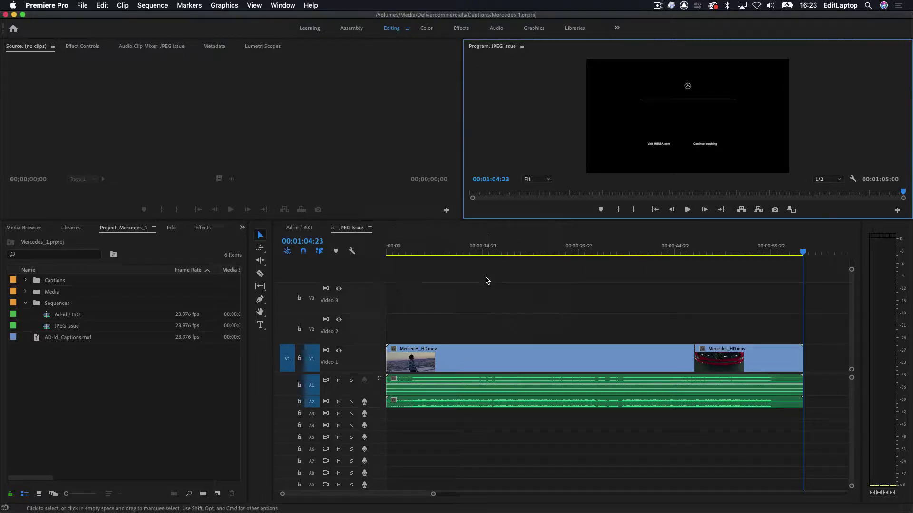
# Add end.jpg after the video on Video 1, show the Lumetri waveform, and park at 01:05:00.
pyautogui.moveTo(57, 292)
pyautogui.mouseDown()
pyautogui.moveTo(838, 367)
pyautogui.moveTo(807, 358)
pyautogui.mouseUp()
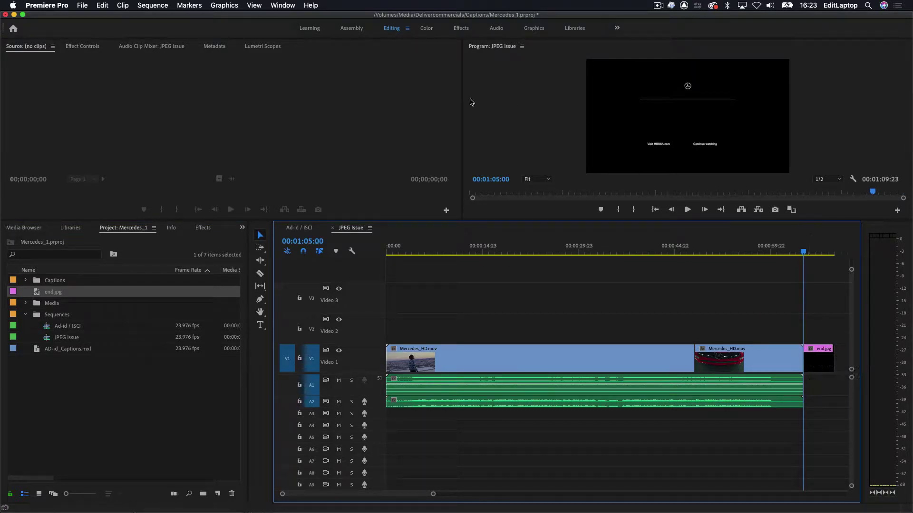
pyautogui.click(261, 47)
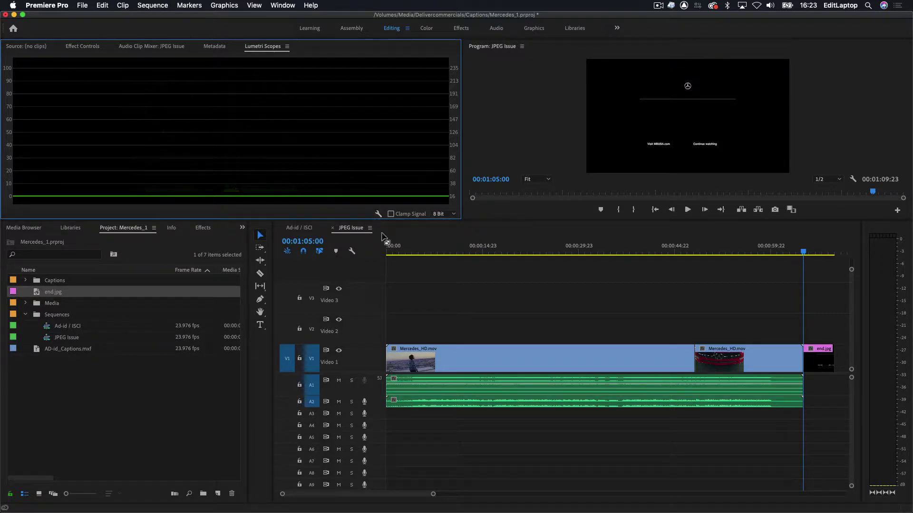
pyautogui.click(450, 214)
pyautogui.click(410, 213)
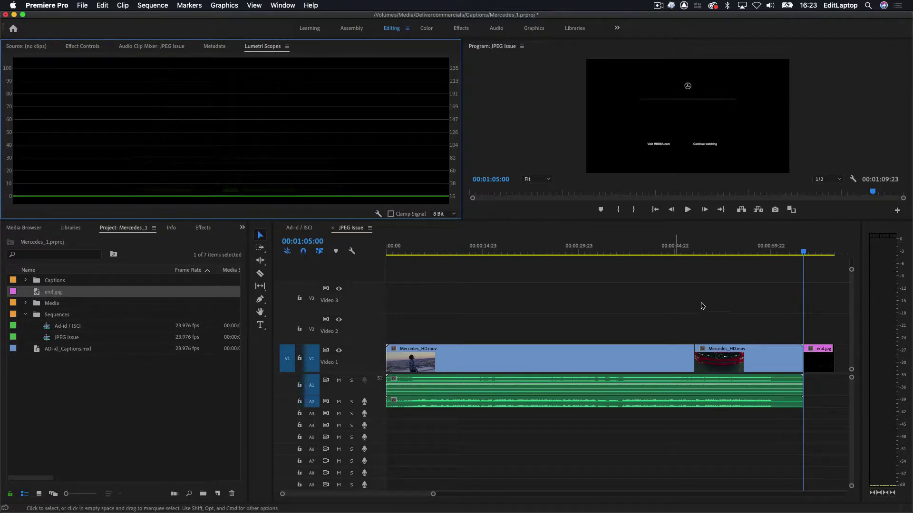
pyautogui.click(802, 250)
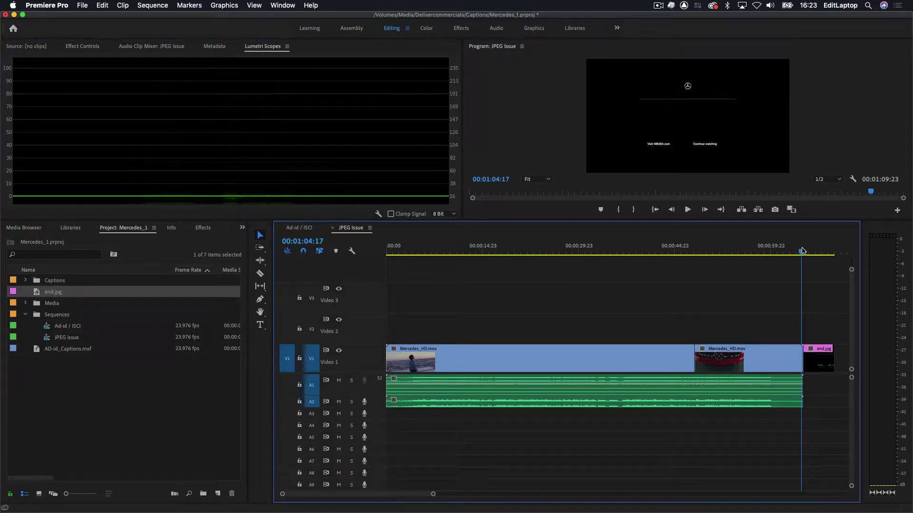
pyautogui.moveTo(802, 249); pyautogui.dragTo(804, 250)
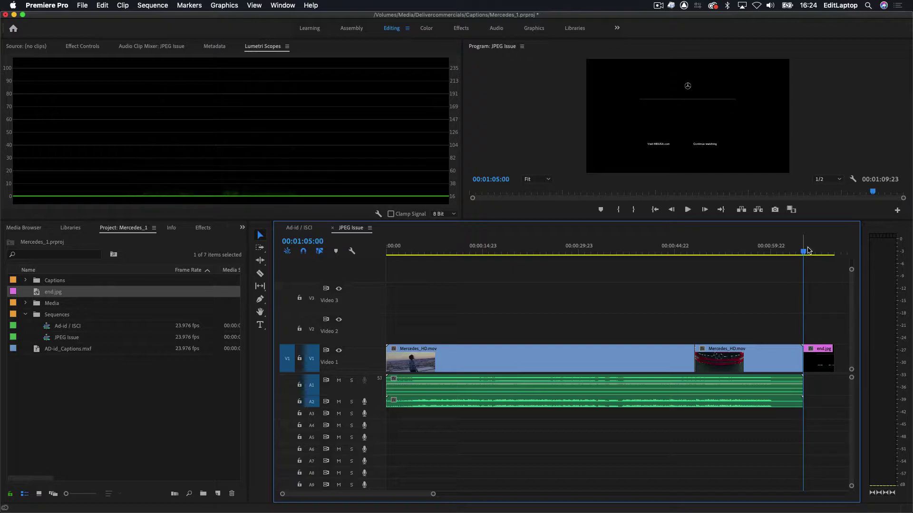
# Delete end.jpg from Video 1 and return the playhead to the 00:00:48:03 car cut.
pyautogui.click(821, 357)
pyautogui.press('Delete')
pyautogui.press('Up')
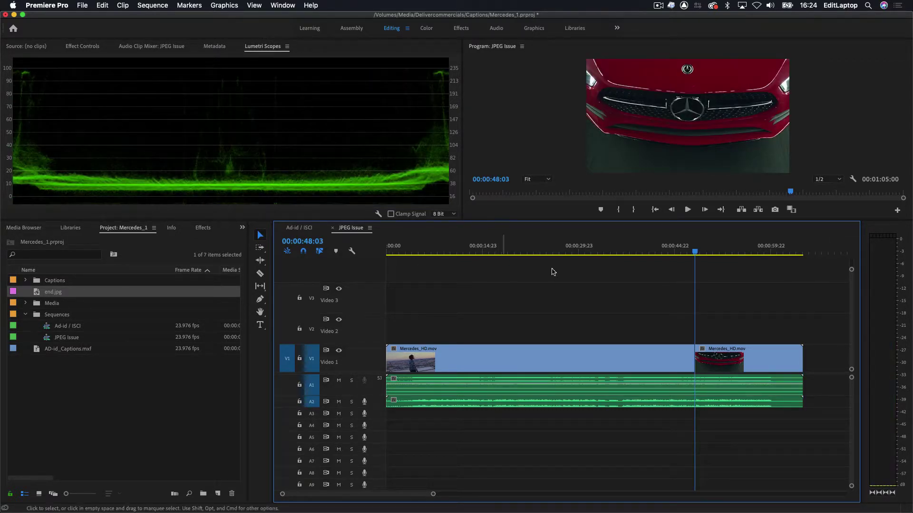
# Export the grille frame as JPEG still 'benz', overwriting the existing benz file.
pyautogui.click(775, 211)
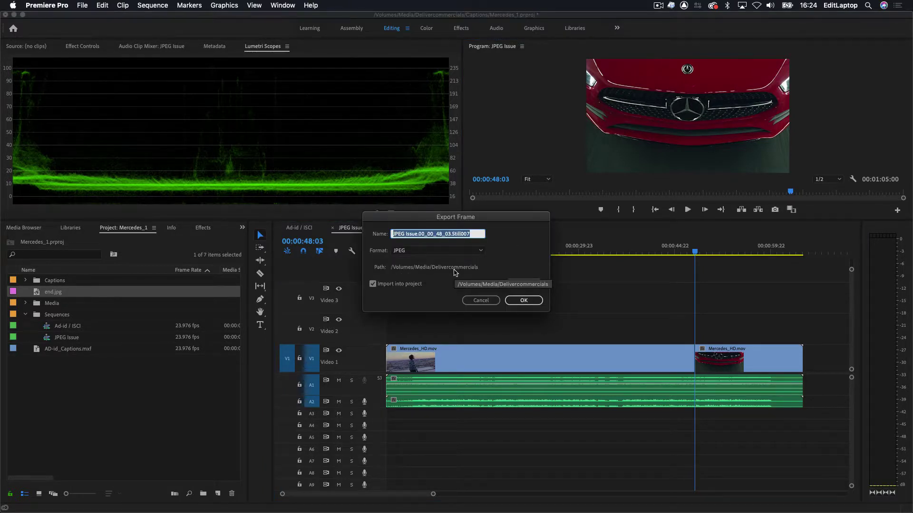
pyautogui.write('benz')
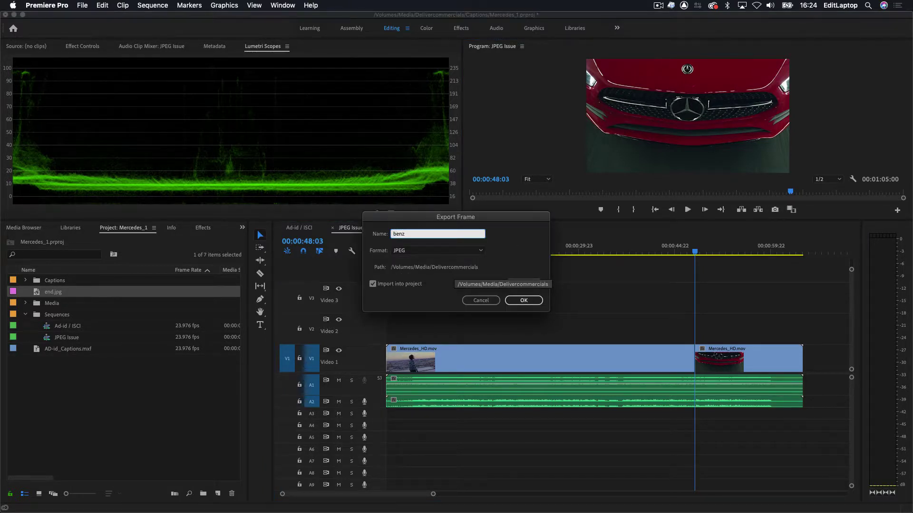
pyautogui.click(524, 299)
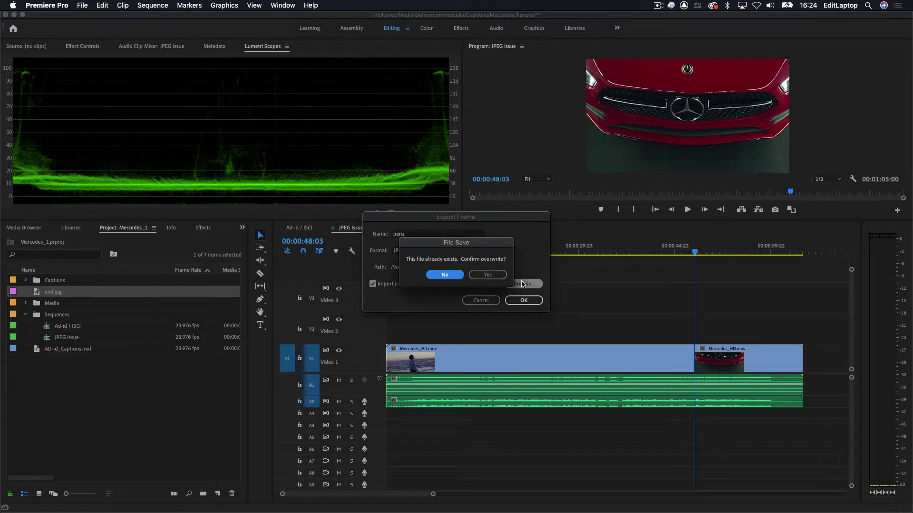
pyautogui.click(492, 278)
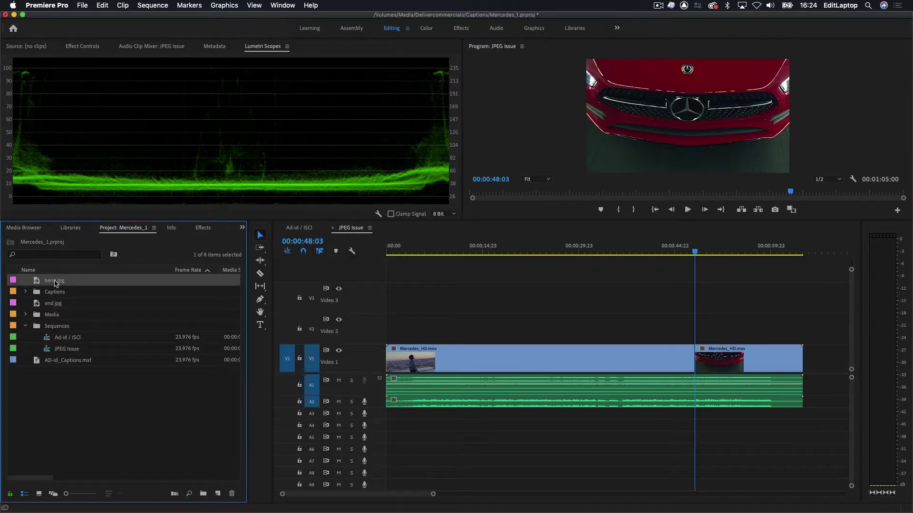
# Lay benz.jpg on Video 2 at the playhead and play it over the grille shot.
pyautogui.moveTo(54, 280); pyautogui.dragTo(697, 329)
pyautogui.press('=')
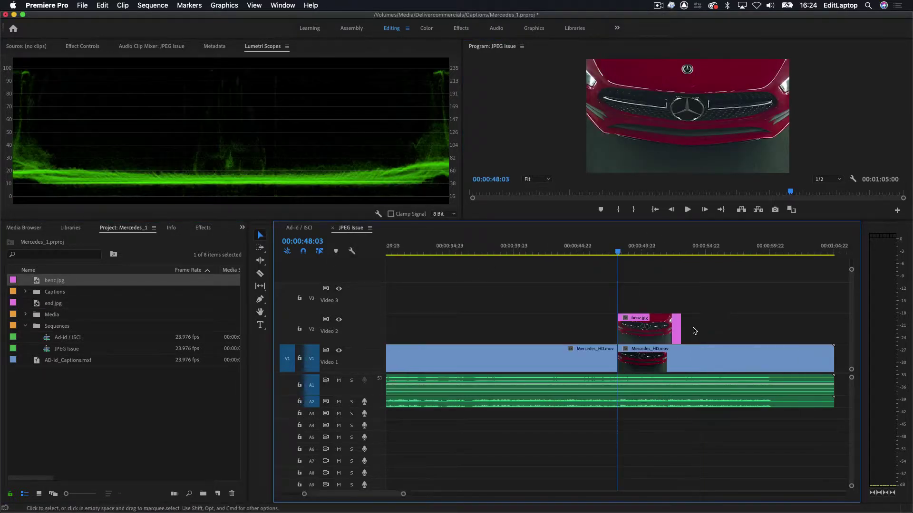
pyautogui.press('=')
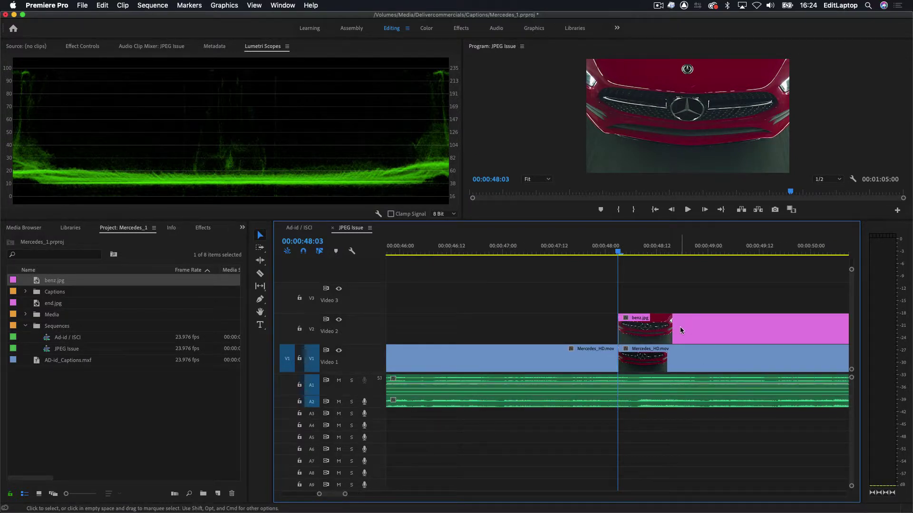
pyautogui.press('space')
pyautogui.press('Up')
pyautogui.press('Down')
# Shift benz.jpg a couple of frames later and compare it frame by frame with the video.
pyautogui.click(680, 326)
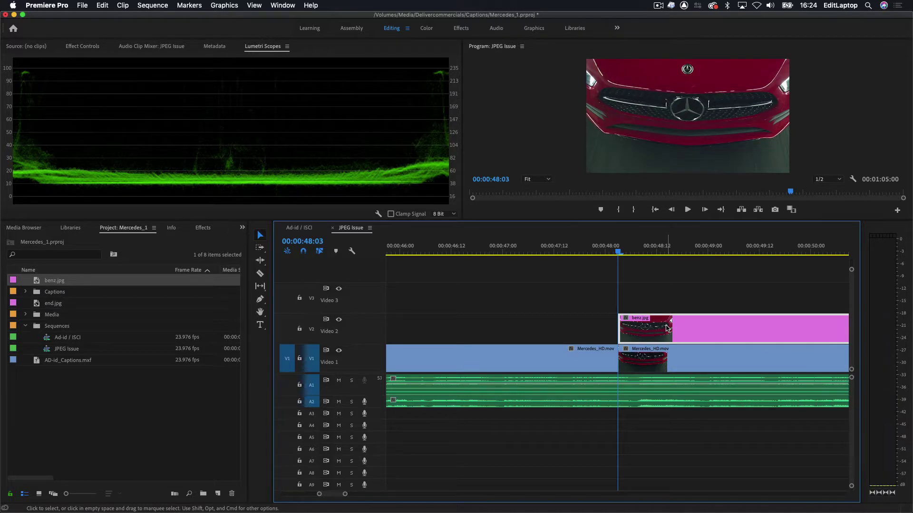
pyautogui.moveTo(666, 328); pyautogui.dragTo(677, 327)
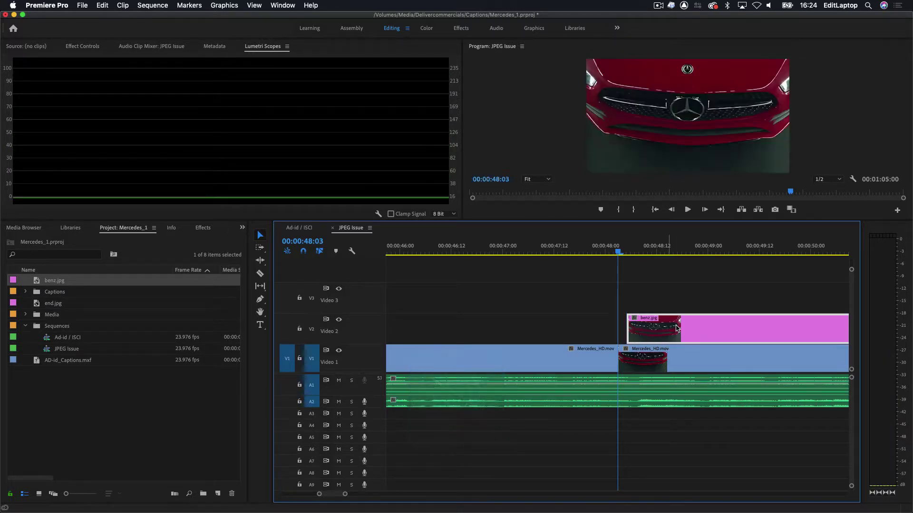
pyautogui.press('space')
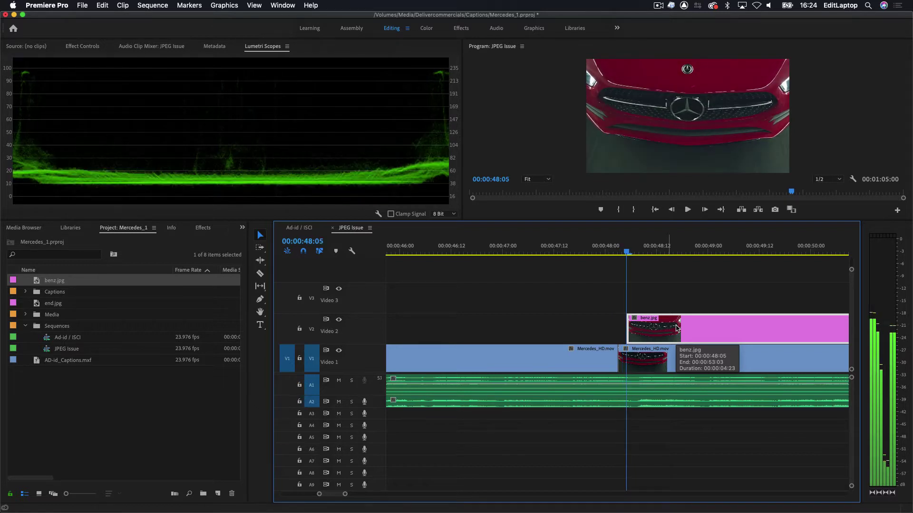
pyautogui.press('Left')
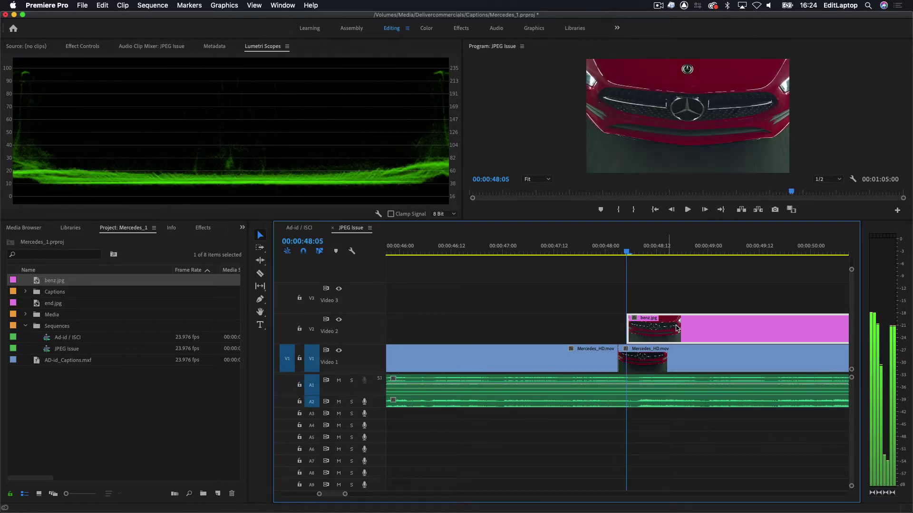
pyautogui.press('Right')
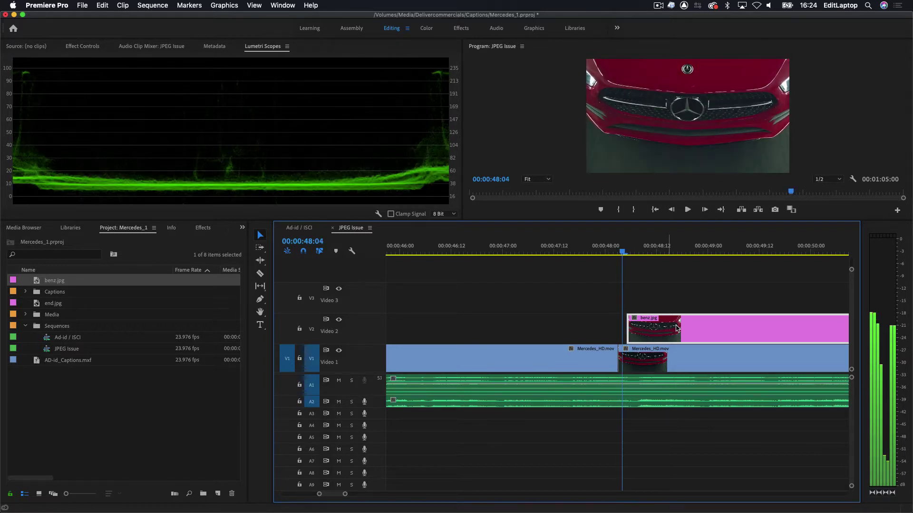
pyautogui.press('Left')
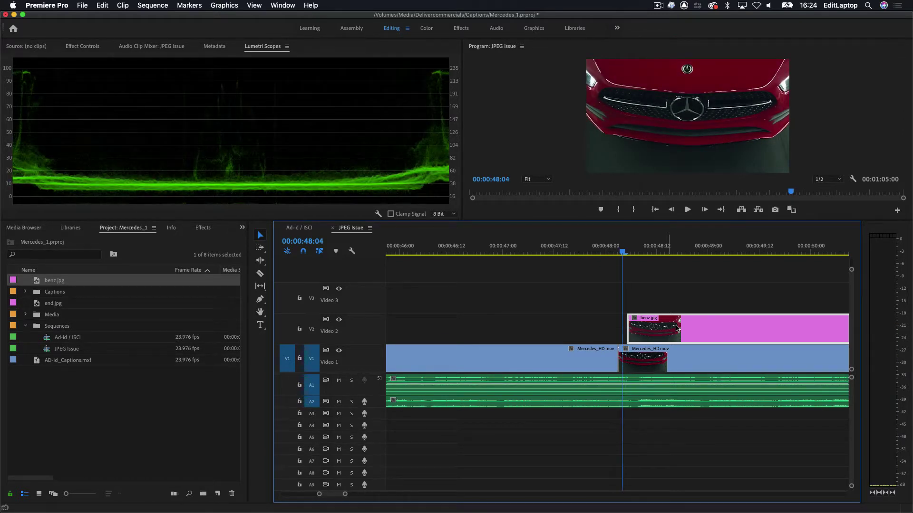
pyautogui.press('Right')
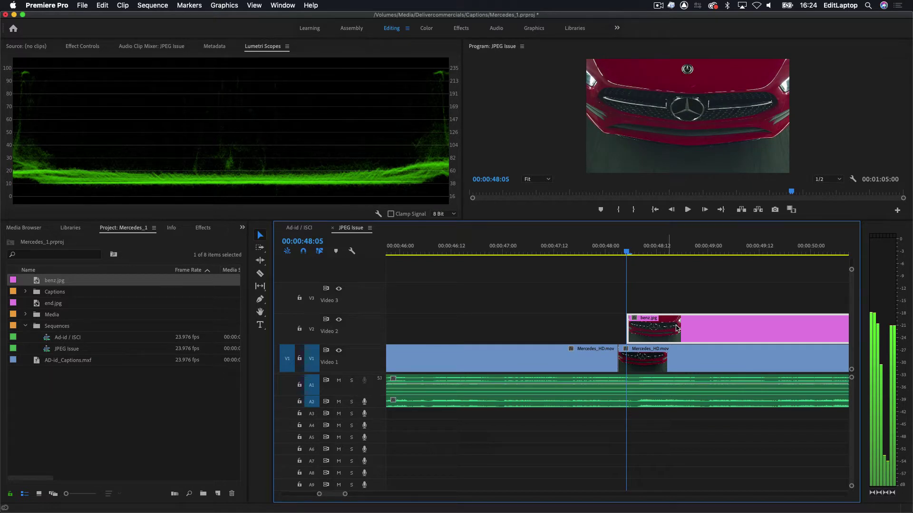
pyautogui.press('Left')
pyautogui.press('Right')
# Delete benz.jpg and export the 00:00:48:03 frame as a Targa still into the project.
pyautogui.press('Delete')
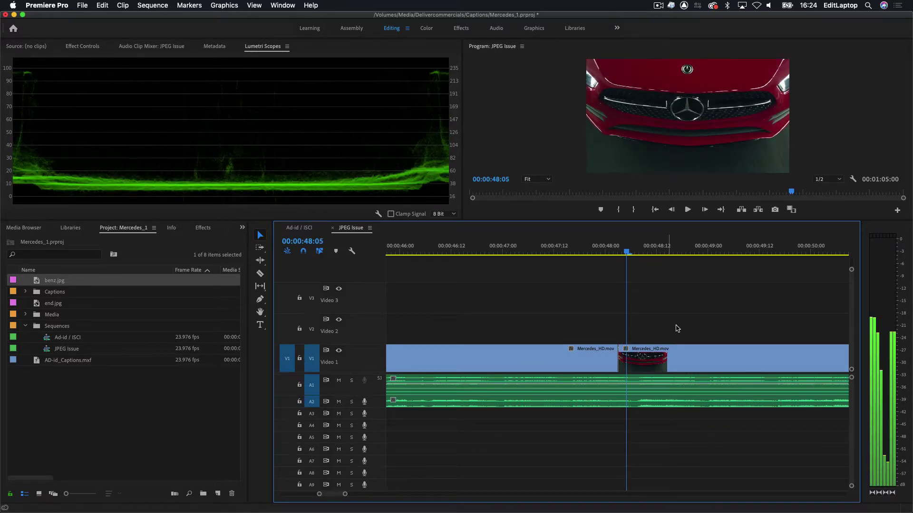
pyautogui.press('Left')
pyautogui.press('Left')
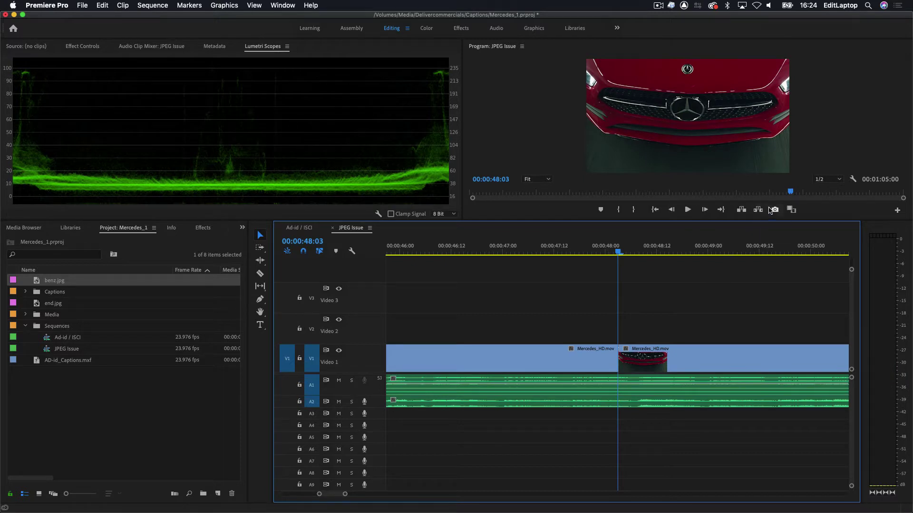
pyautogui.click(774, 210)
pyautogui.click(420, 251)
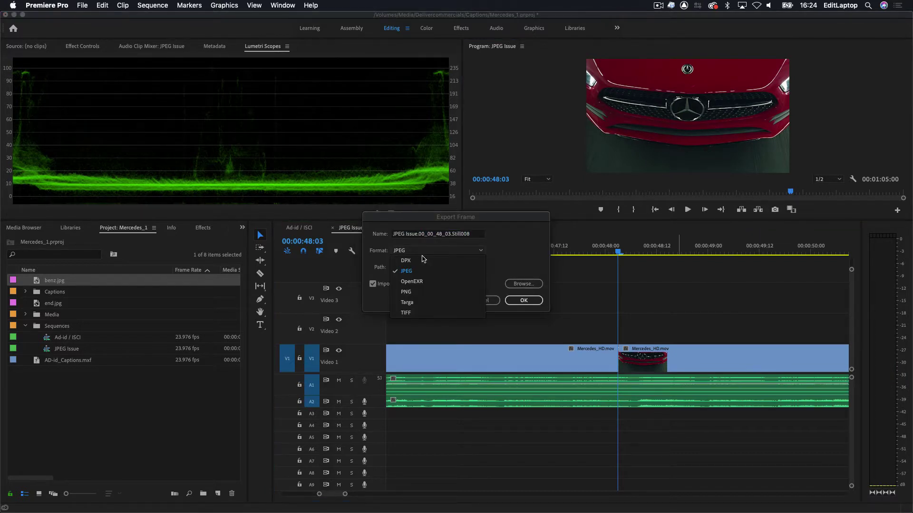
pyautogui.click(425, 301)
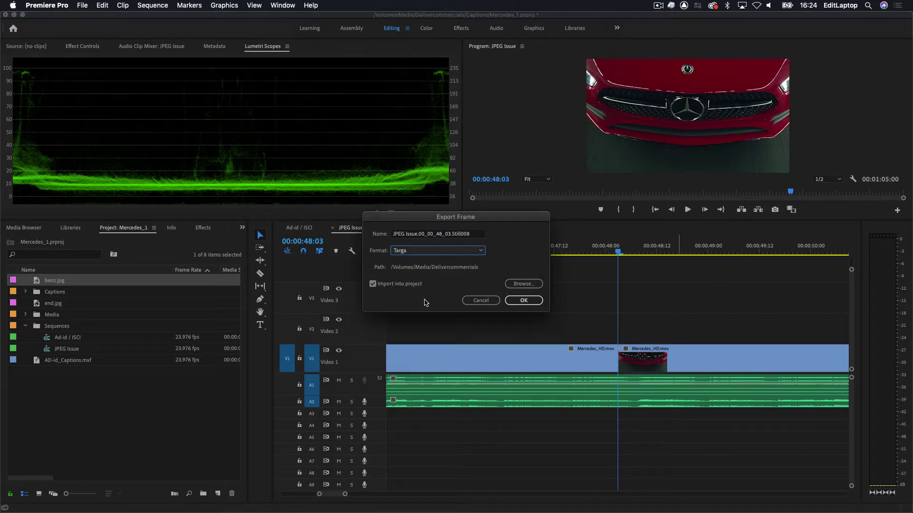
pyautogui.click(524, 300)
# Place the Targa still on Video 2 over the grille shot and play it back.
pyautogui.moveTo(90, 315); pyautogui.dragTo(631, 336)
pyautogui.press('space')
pyautogui.press('Up')
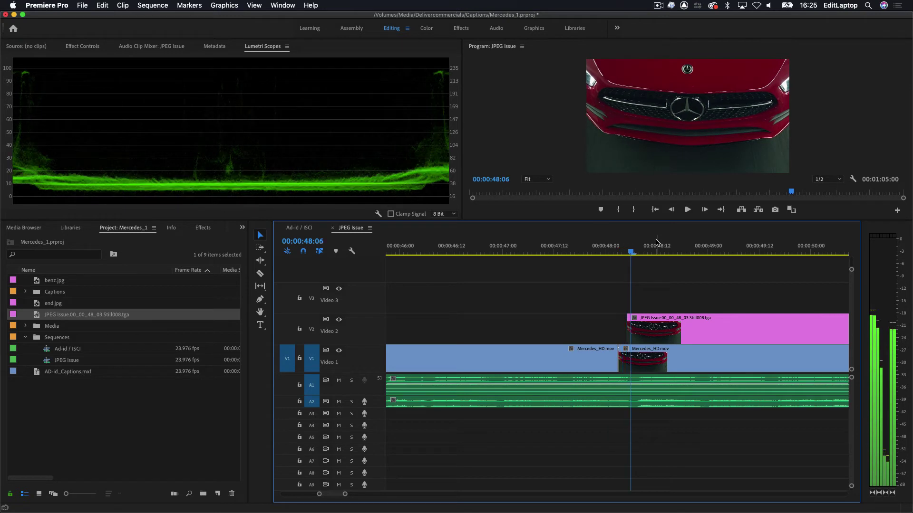
# Replay the Targa still against the video, then delete it from Video 2.
pyautogui.press('Up')
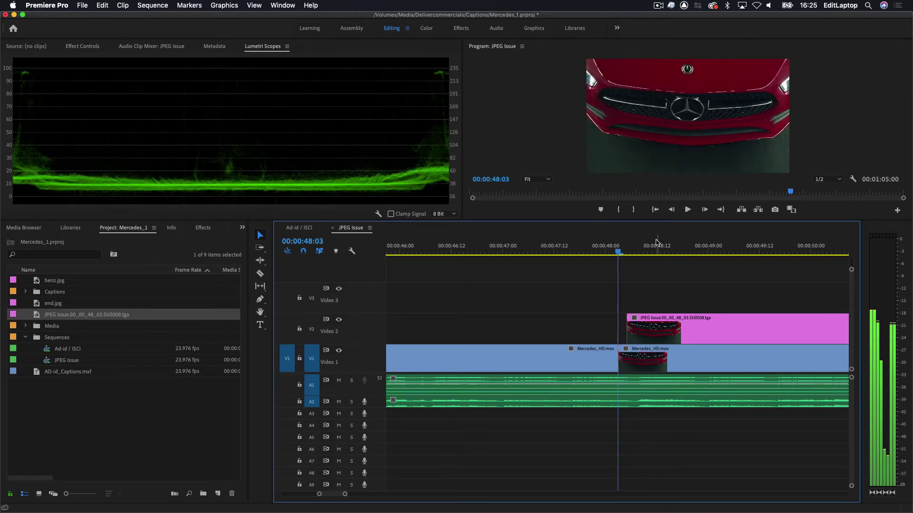
pyautogui.press('space')
pyautogui.press('Delete')
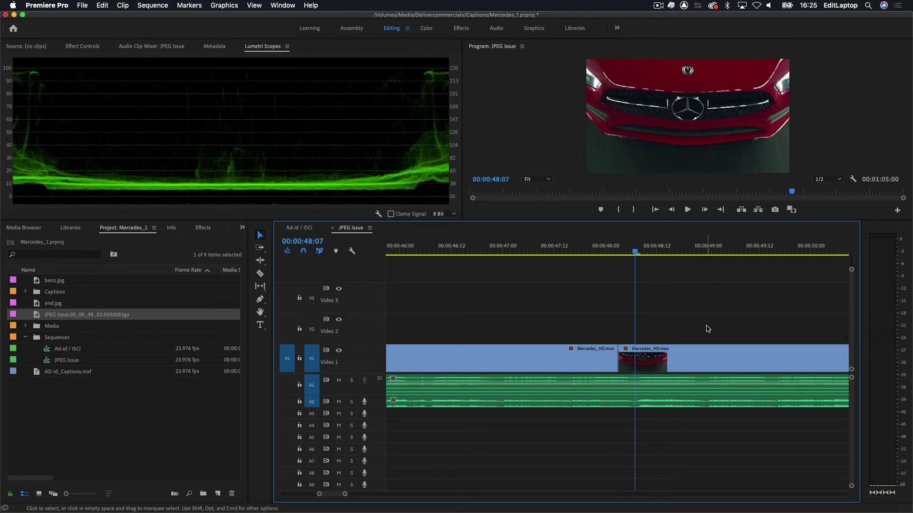
# Maximize and restore the timeline panel, then fit the whole sequence in view.
pyautogui.press('`')
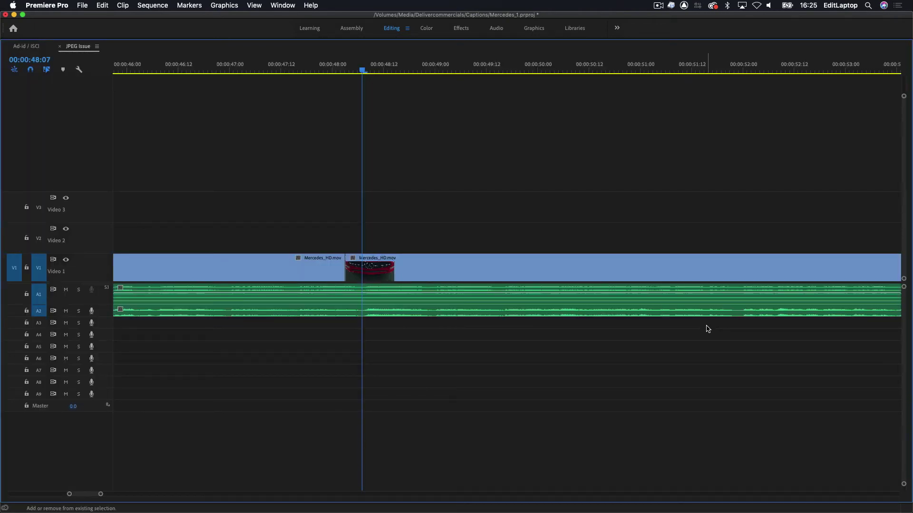
pyautogui.press('`')
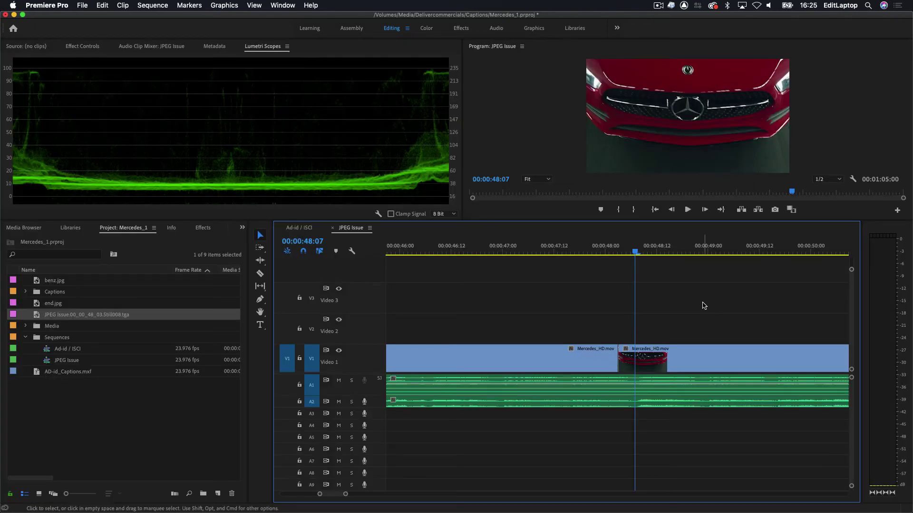
pyautogui.press('\\')
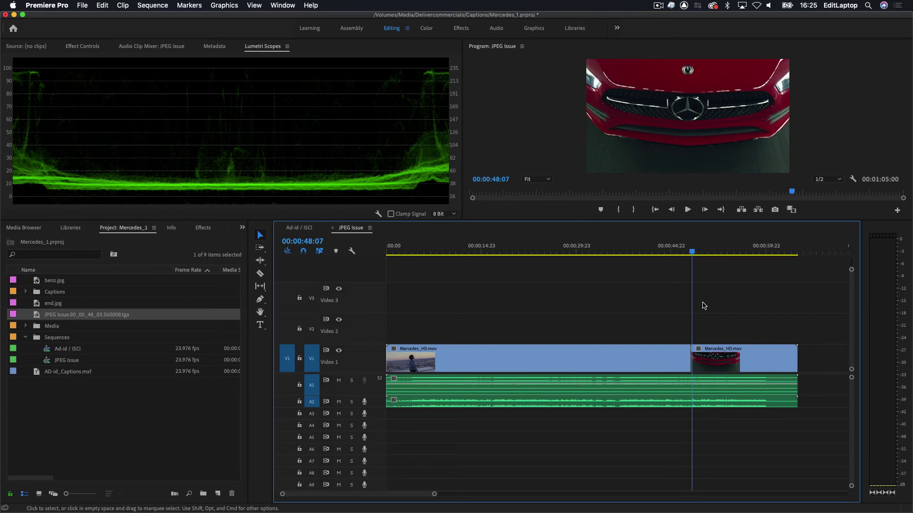